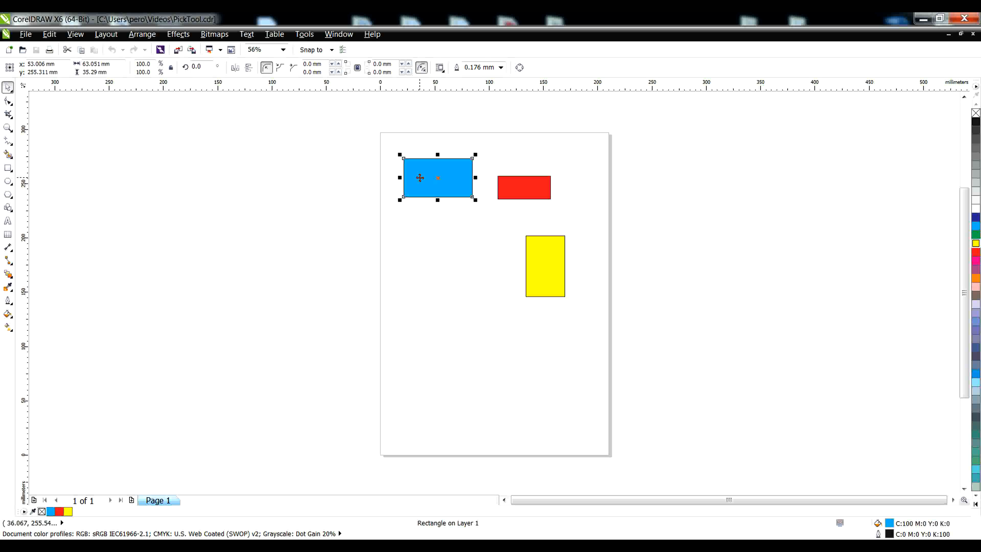
# - Shift the blue rectangle slightly and scale it proportionally from its corners to about 60 × 33 mm
pyautogui.moveTo(420, 178)
pyautogui.mouseDown()
pyautogui.moveTo(430, 212)
pyautogui.moveTo(410, 252)
pyautogui.moveTo(450, 278)
pyautogui.moveTo(425, 295)
pyautogui.moveTo(412, 337)
pyautogui.moveTo(437, 357)
pyautogui.moveTo(430, 343)
pyautogui.moveTo(296, 309)
pyautogui.moveTo(357, 275)
pyautogui.moveTo(413, 212)
pyautogui.moveTo(422, 177)
pyautogui.mouseUp()
pyautogui.click(440, 251)
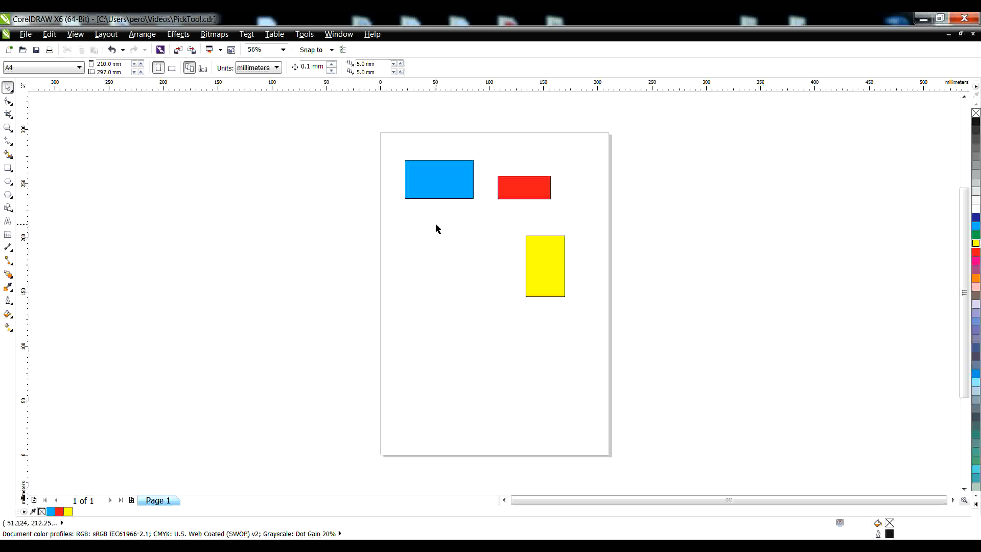
pyautogui.click(421, 185)
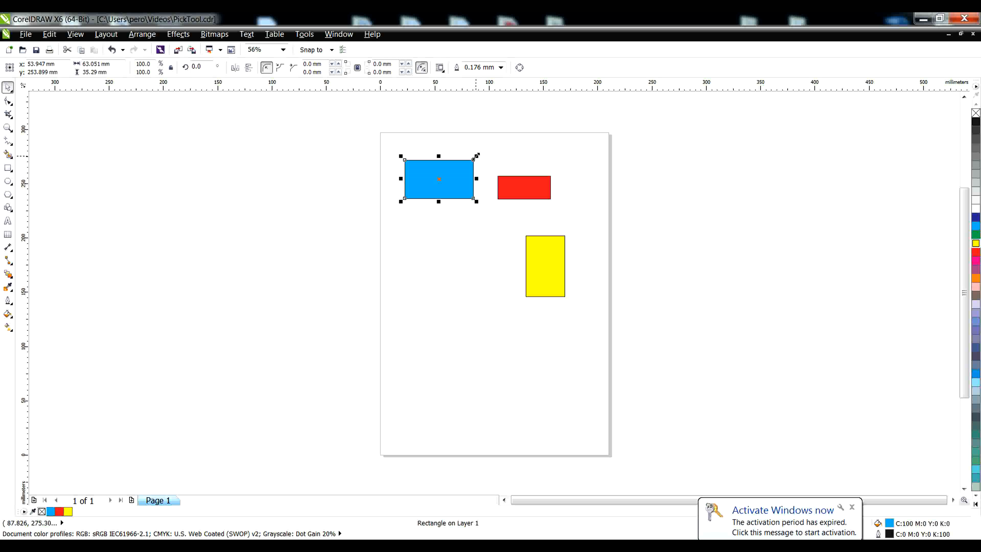
pyautogui.moveTo(476, 155); pyautogui.dragTo(496, 143)
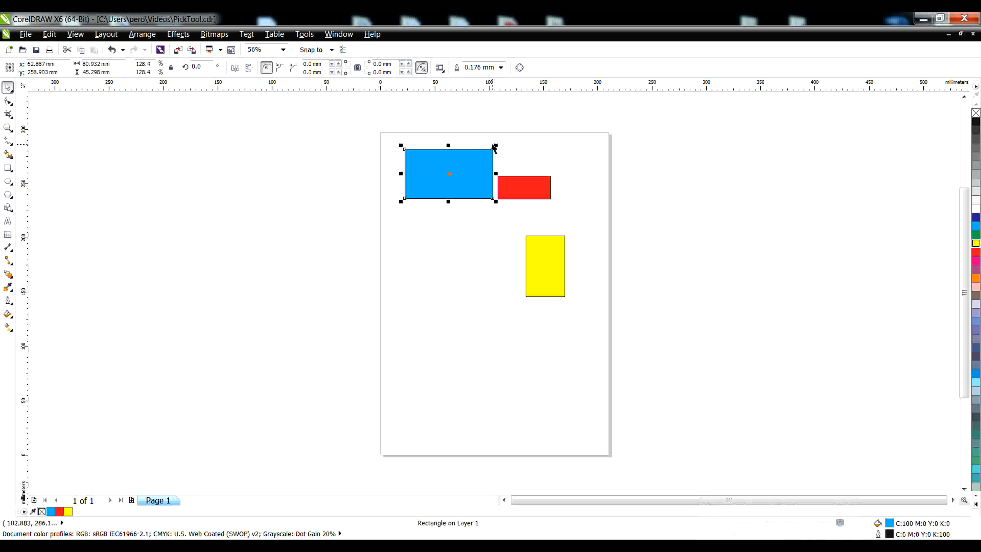
pyautogui.moveTo(494, 148); pyautogui.dragTo(448, 172)
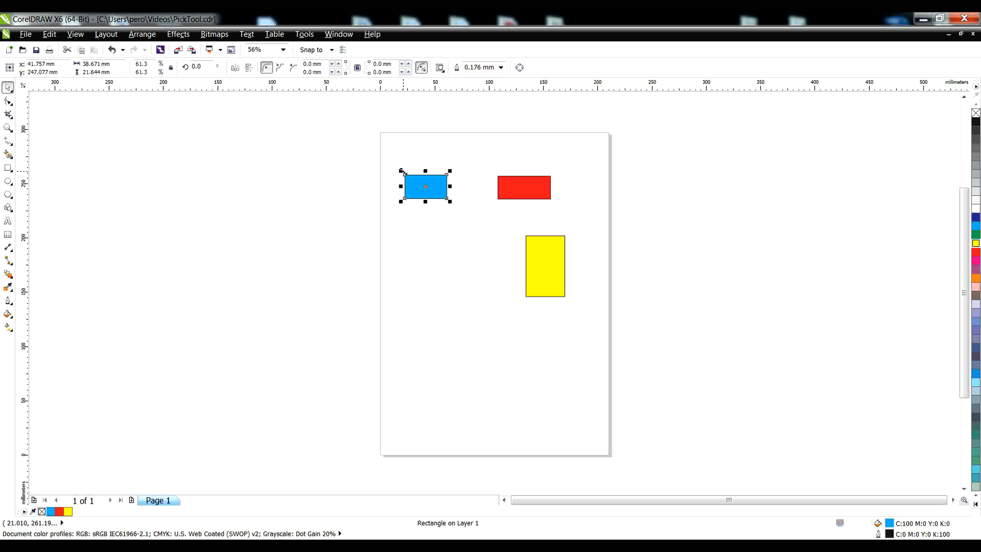
pyautogui.moveTo(402, 172); pyautogui.dragTo(446, 172)
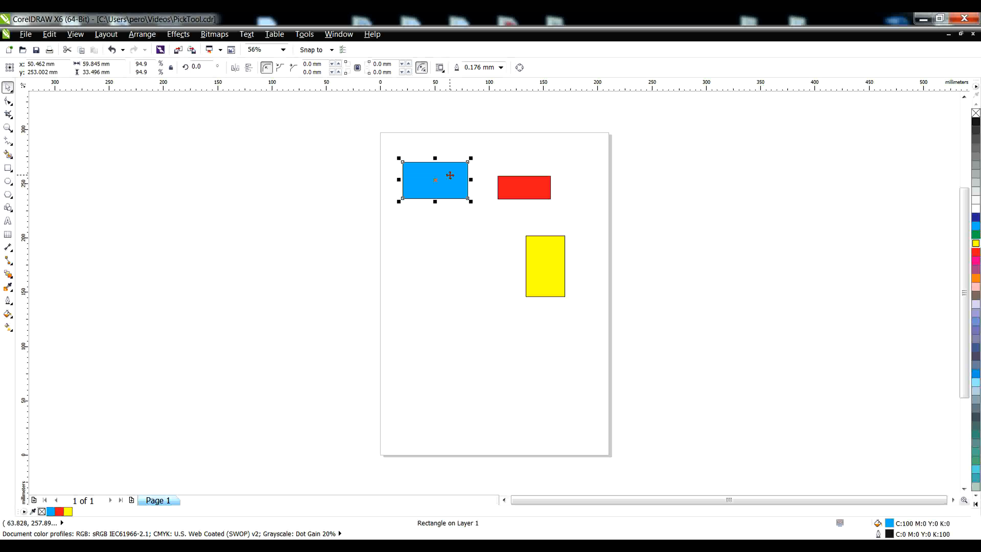
pyautogui.click(464, 227)
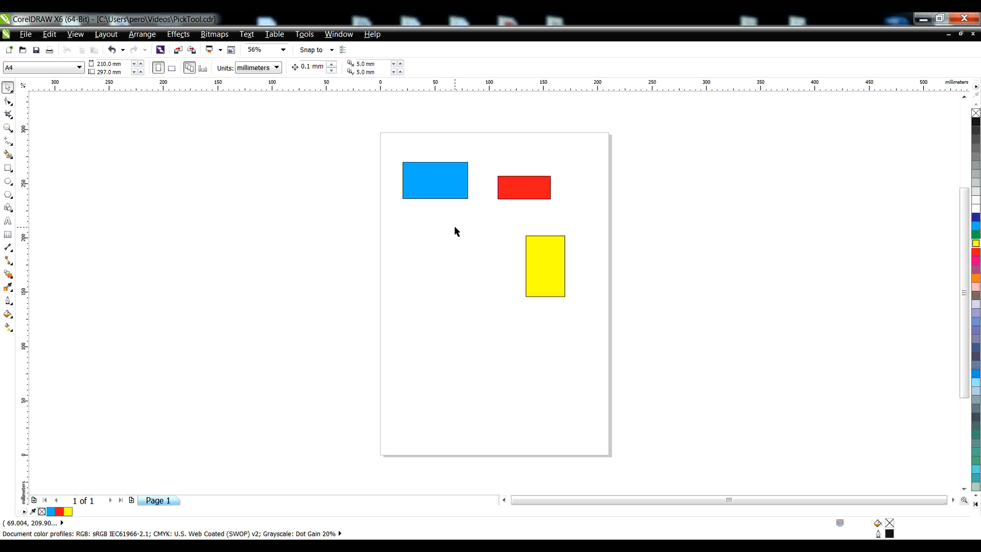
# - Rotate the blue rectangle counterclockwise freehand by about 37°
pyautogui.click(414, 176)
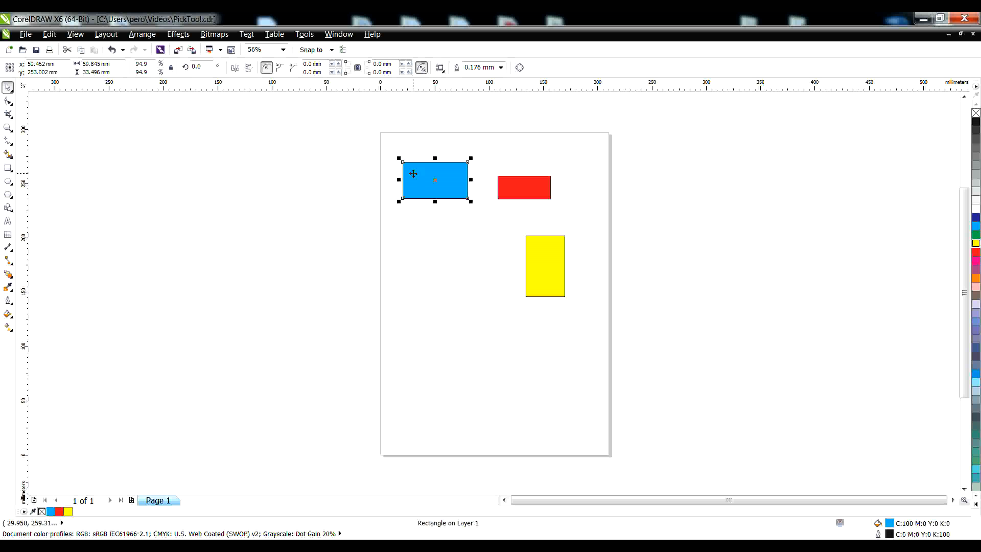
pyautogui.click(414, 175)
pyautogui.moveTo(471, 157); pyautogui.dragTo(451, 140)
pyautogui.moveTo(452, 139); pyautogui.dragTo(453, 142)
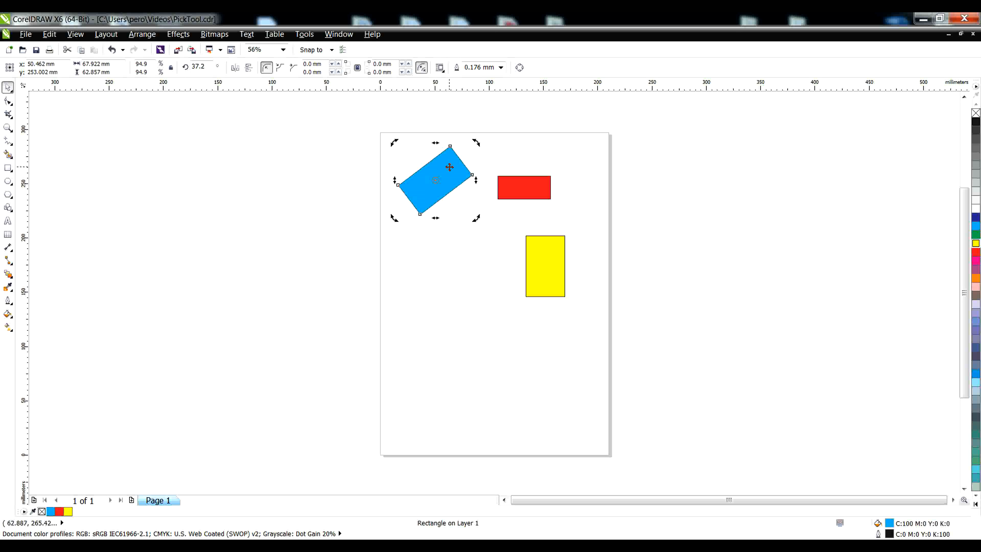
# - Set the blue rectangle's rotation angle to exactly 90°
pyautogui.click(198, 66)
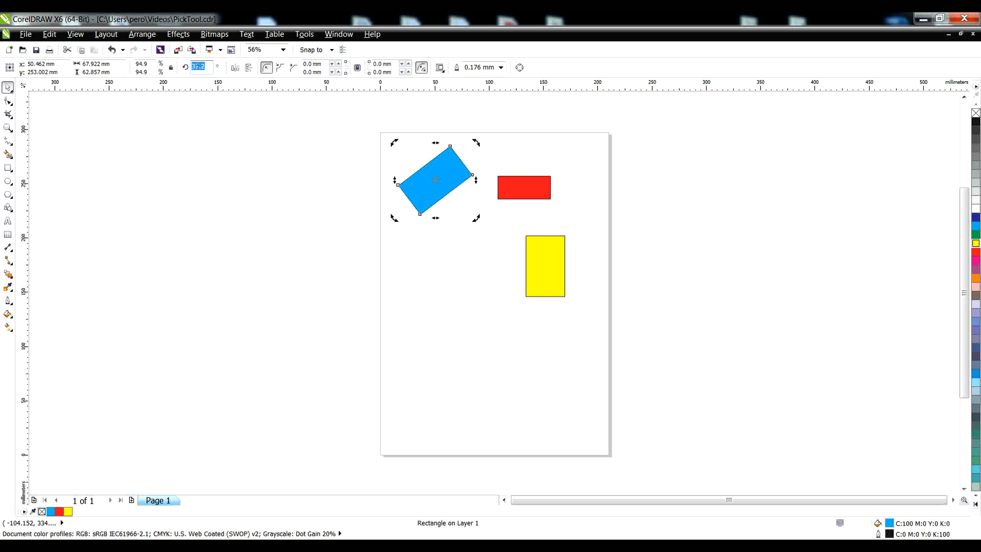
pyautogui.write('90')
pyautogui.click(472, 295)
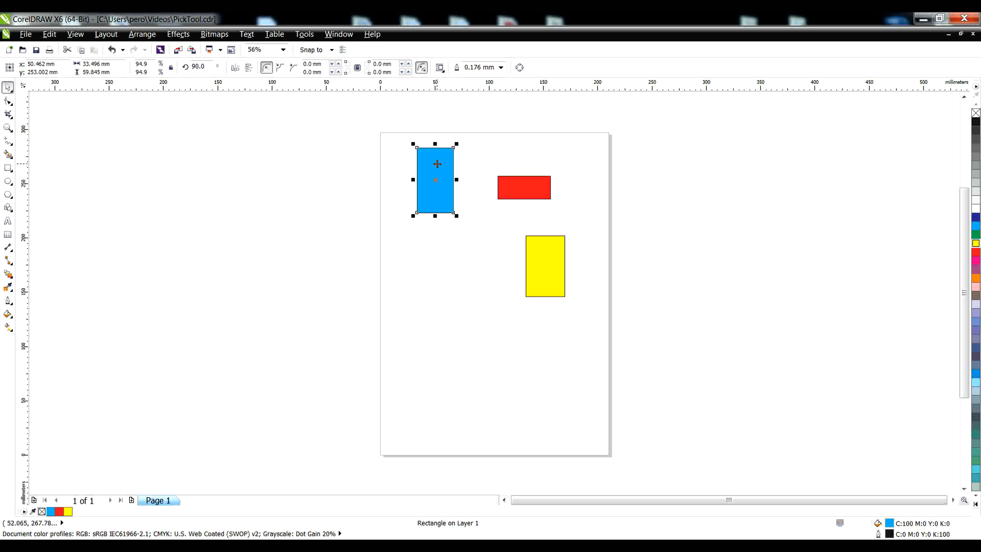
# - Set the blue rectangle's rotation angle back to 0° and deselect it
pyautogui.click(436, 164)
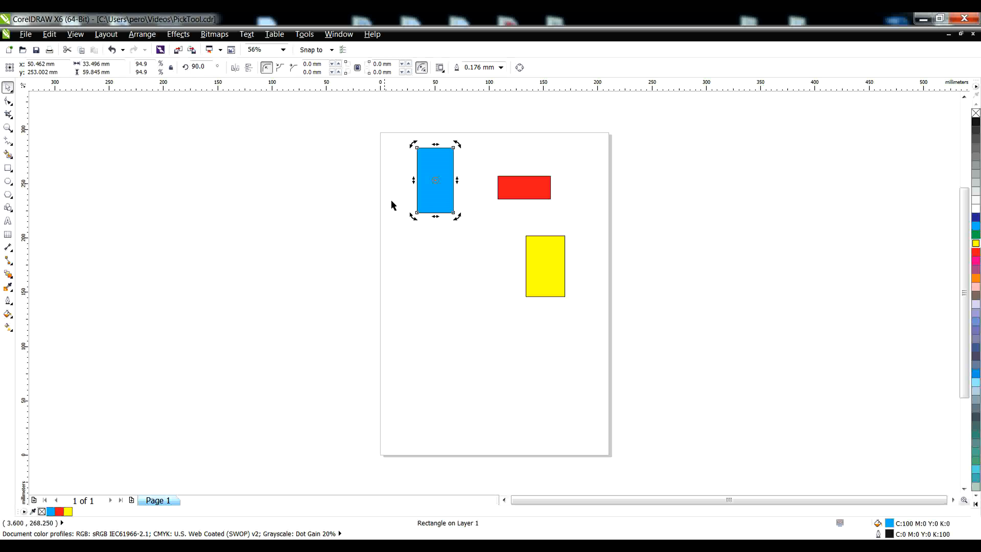
pyautogui.click(199, 67)
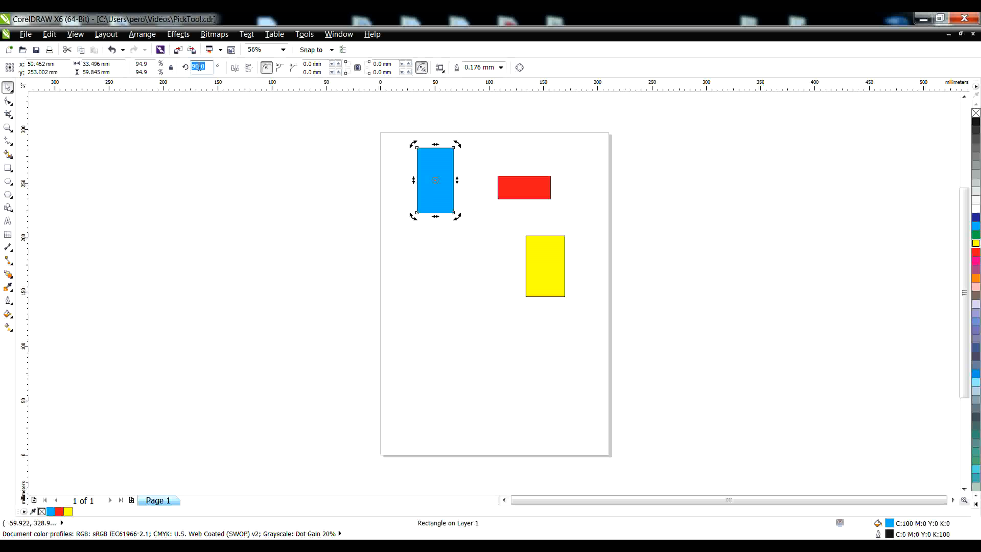
pyautogui.write('0')
pyautogui.click(454, 278)
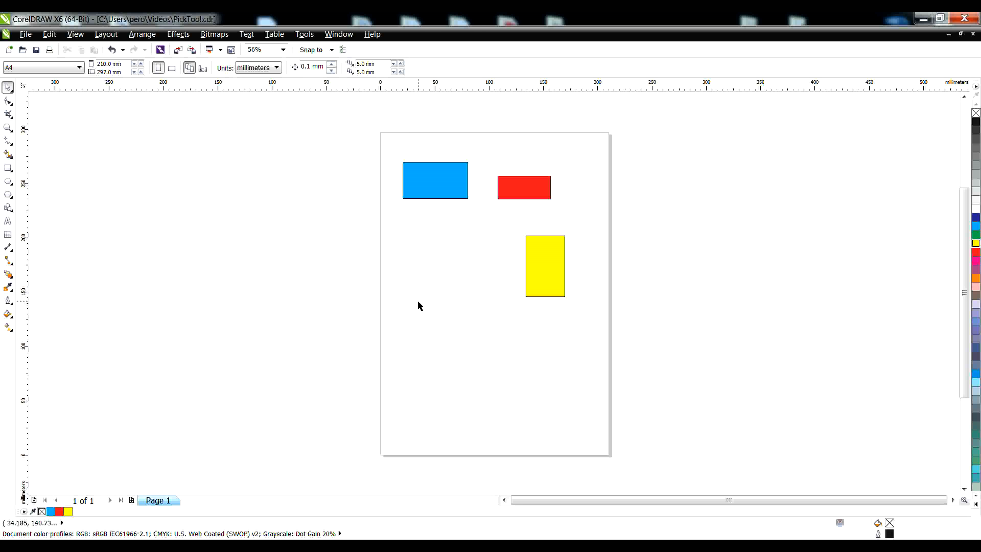
# - Select the blue and red rectangles together, move them, and scale the pair proportionally to about 99 × 25 mm overall
pyautogui.click(408, 194)
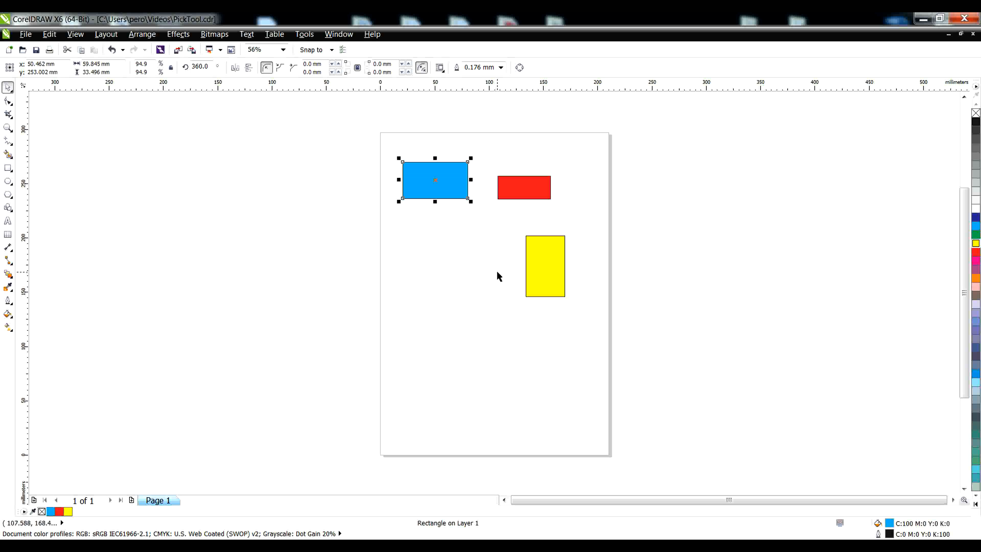
pyautogui.keyDown('shift'); pyautogui.click(515, 188); pyautogui.keyUp('shift')
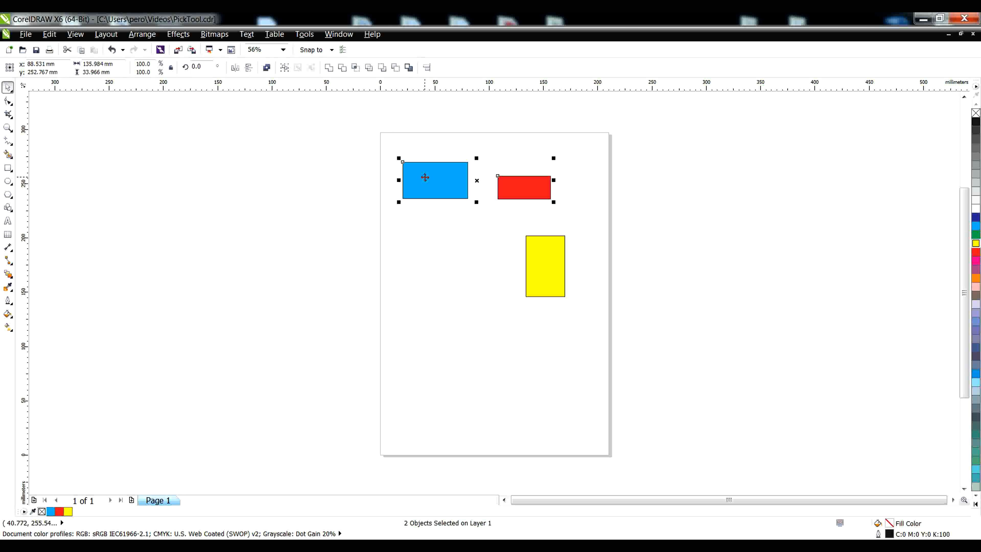
pyautogui.moveTo(425, 177); pyautogui.dragTo(462, 175)
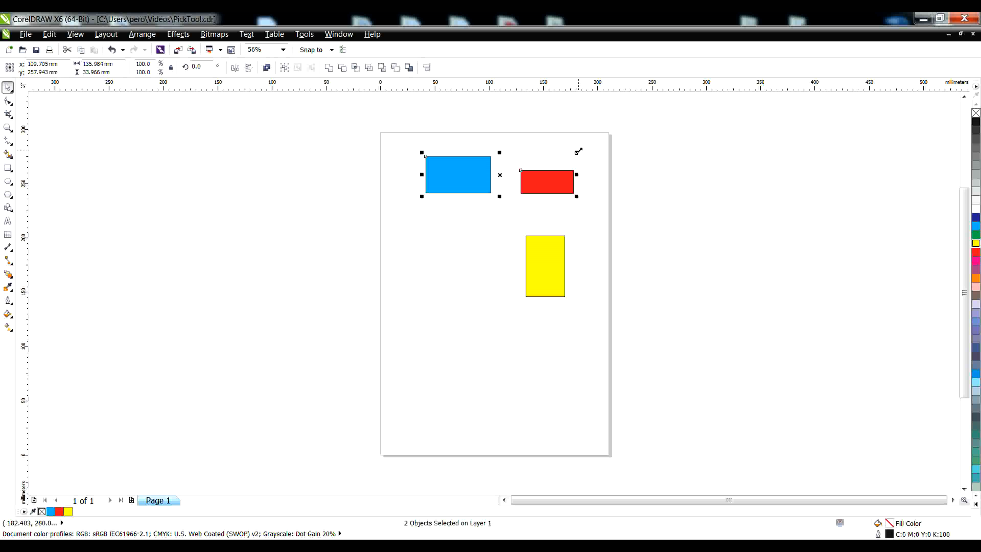
pyautogui.moveTo(581, 149); pyautogui.dragTo(617, 133)
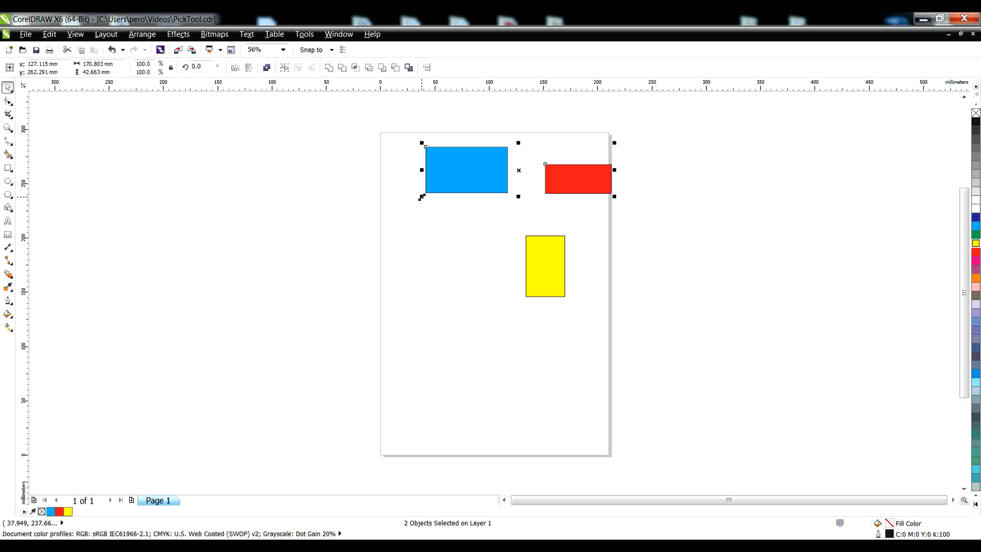
pyautogui.moveTo(422, 198); pyautogui.dragTo(434, 178)
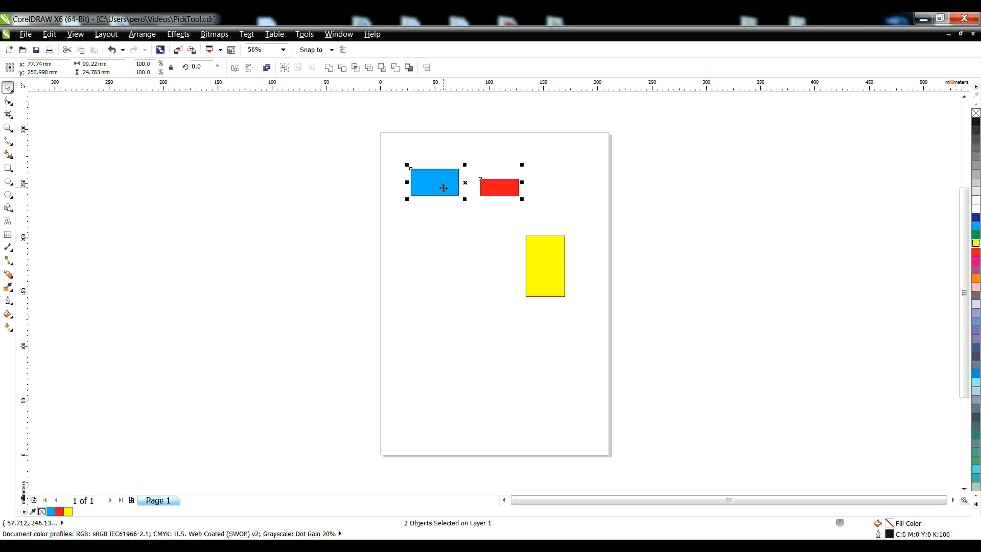
# - Rotate the blue and red rectangles together freehand by about 47° and set their rotation angle to 90°
pyautogui.click(504, 185)
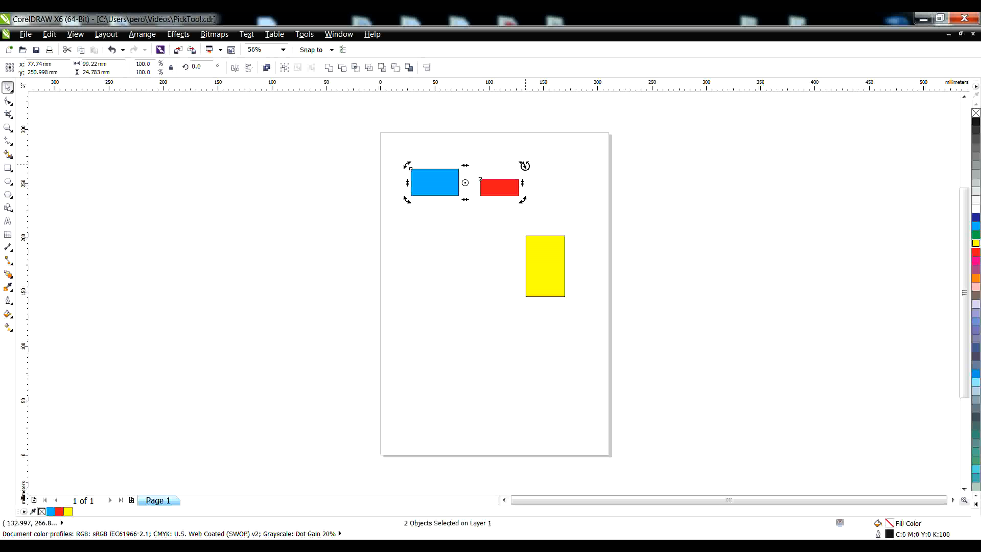
pyautogui.moveTo(522, 166); pyautogui.dragTo(492, 129)
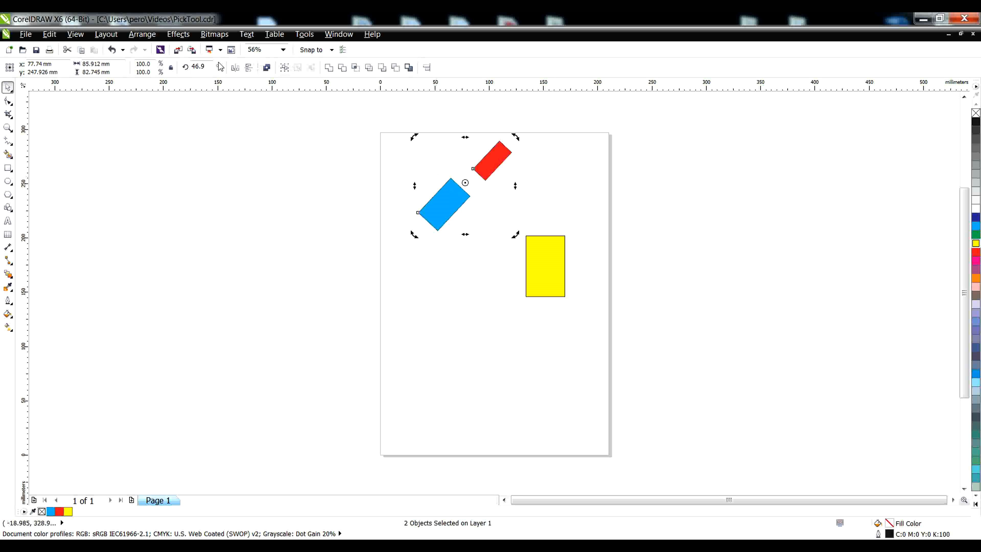
pyautogui.click(199, 66)
pyautogui.write('9')
pyautogui.press('Return')
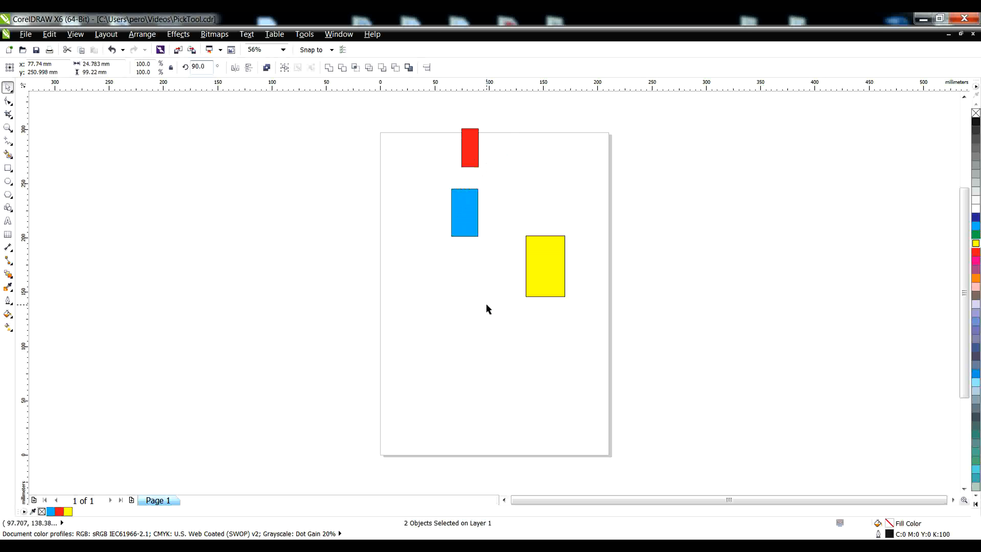
pyautogui.press('Escape')
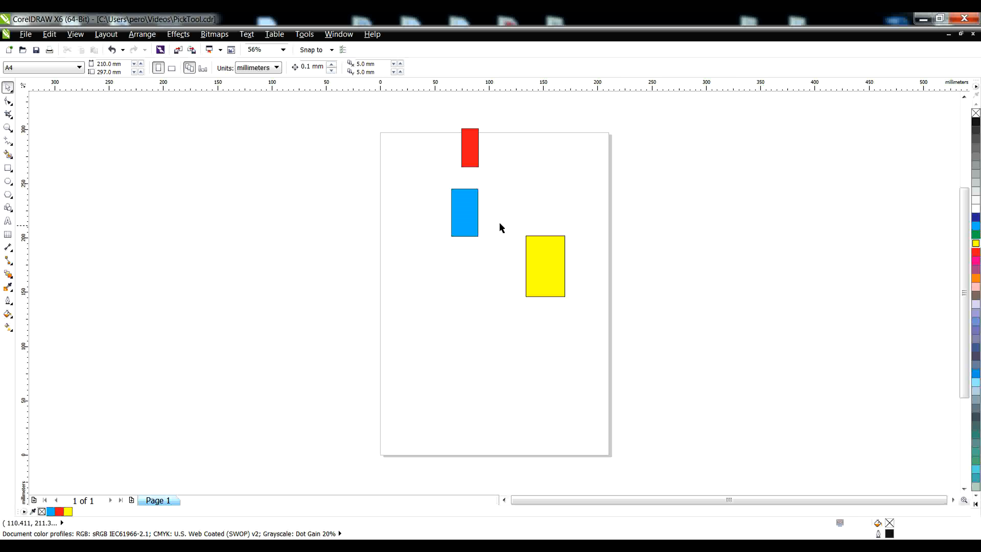
# - Reselect the red and blue rectangles together and set their rotation angle to 0°
pyautogui.click(473, 148)
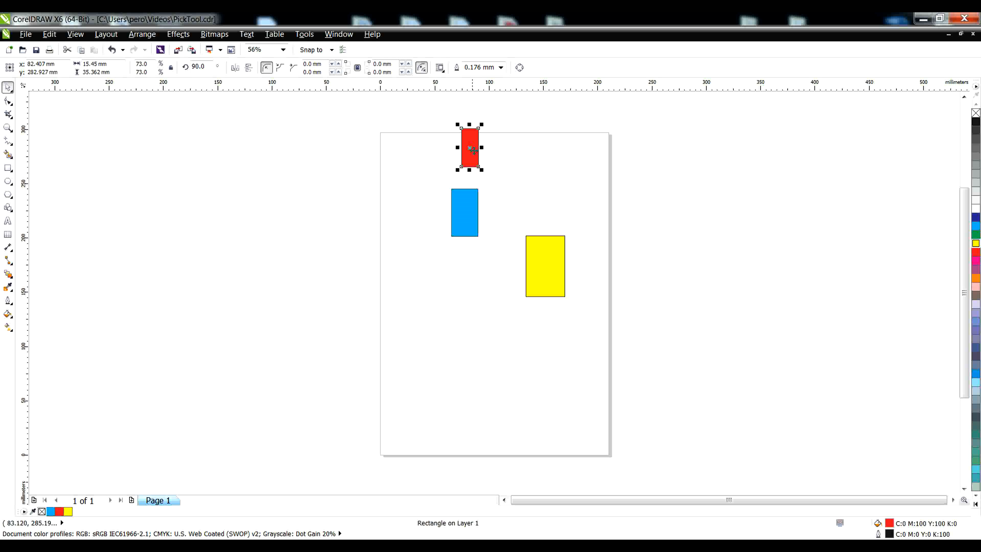
pyautogui.keyDown('shift'); pyautogui.click(469, 229); pyautogui.keyUp('shift')
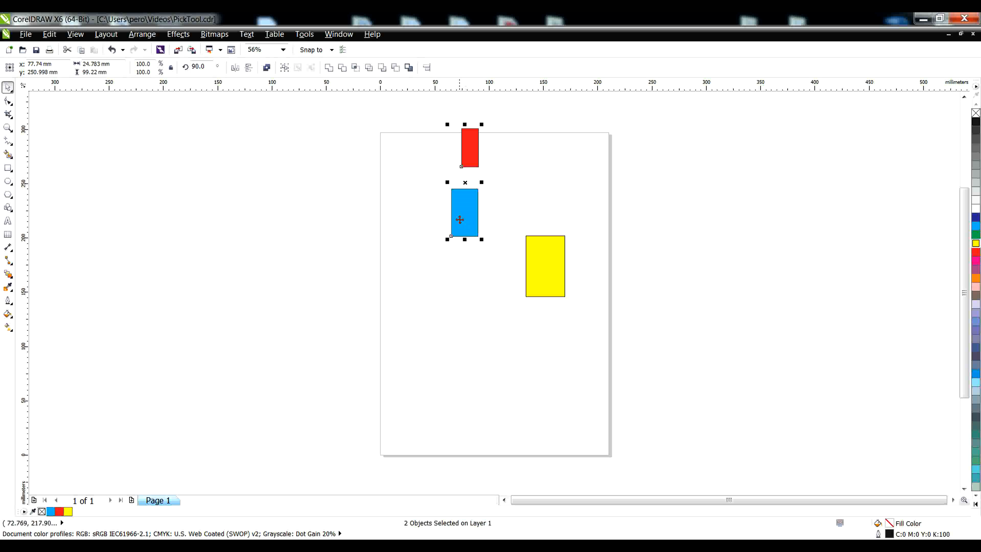
pyautogui.click(466, 222)
pyautogui.click(199, 67)
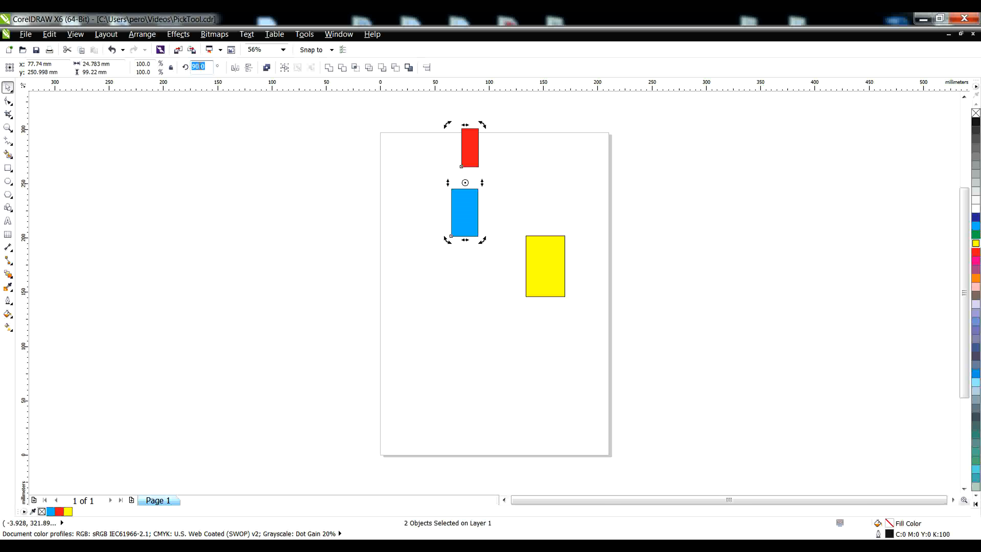
pyautogui.write('0')
pyautogui.click(441, 310)
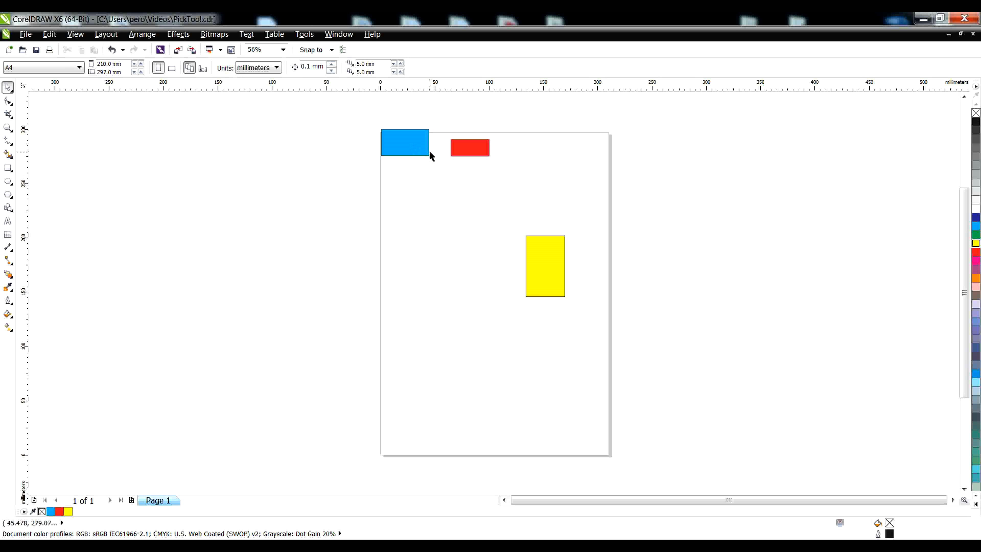
# - Select all three rectangles, move them down the page, and scale them together to about 155 × 142 mm overall
pyautogui.click(385, 145)
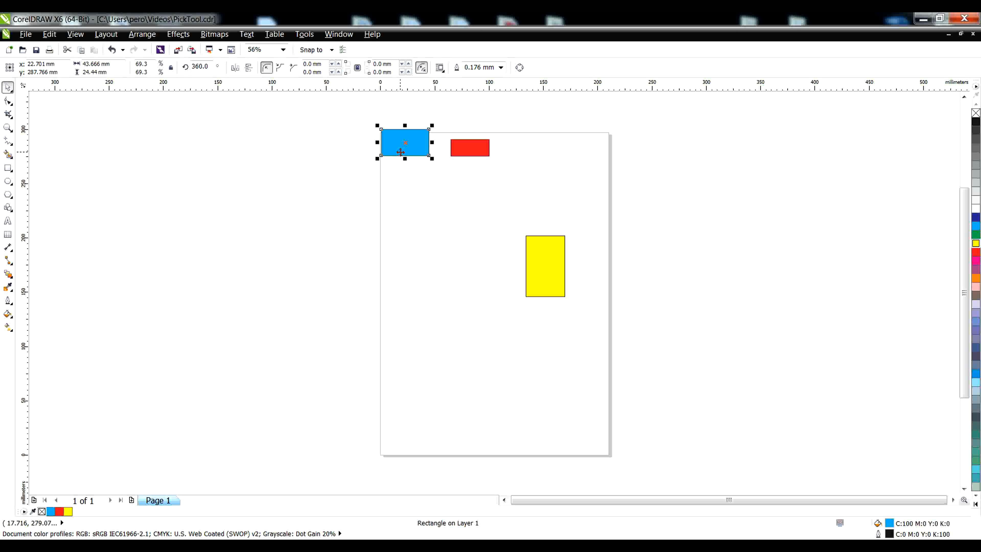
pyautogui.keyDown('shift'); pyautogui.click(469, 151); pyautogui.keyUp('shift')
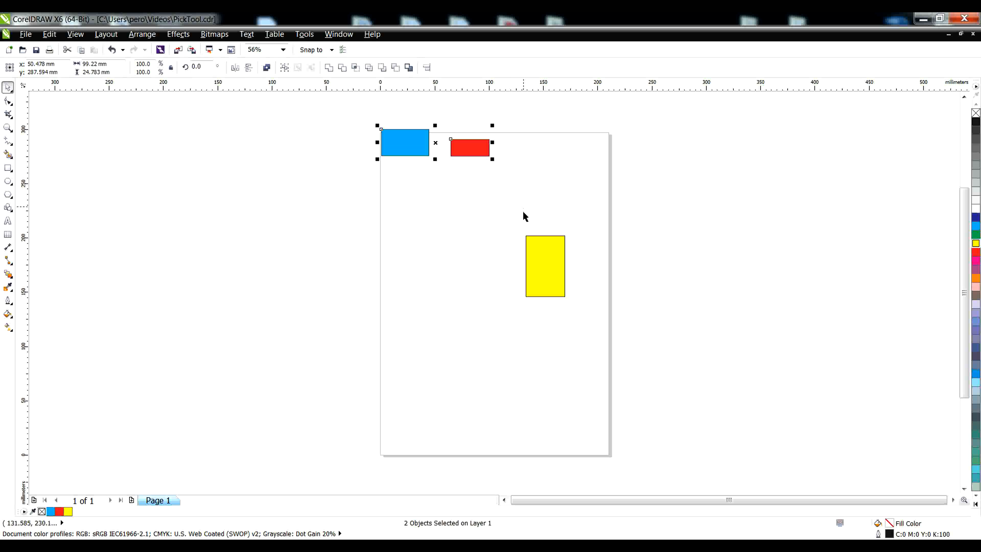
pyautogui.keyDown('shift'); pyautogui.click(535, 259); pyautogui.keyUp('shift')
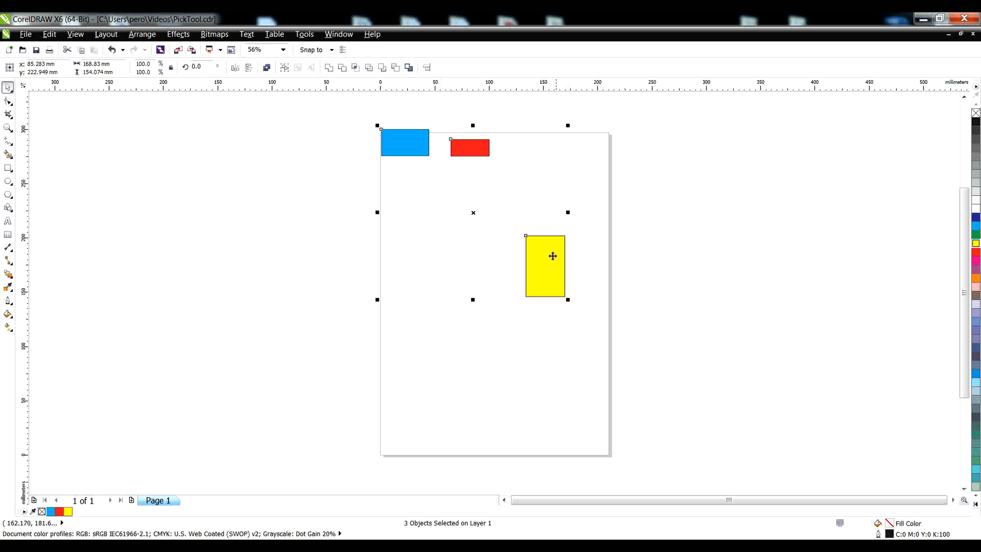
pyautogui.moveTo(549, 255); pyautogui.dragTo(571, 327)
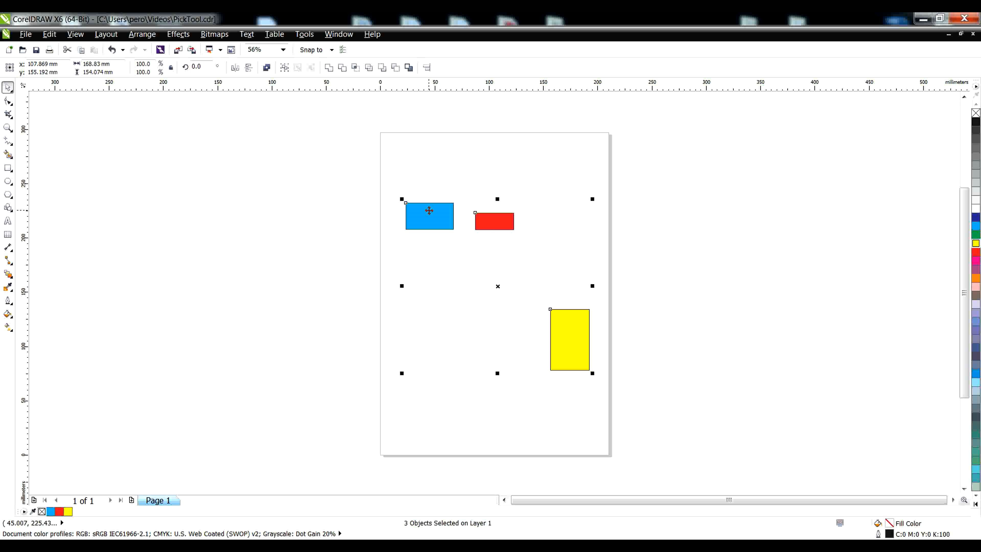
pyautogui.moveTo(401, 374); pyautogui.dragTo(360, 414)
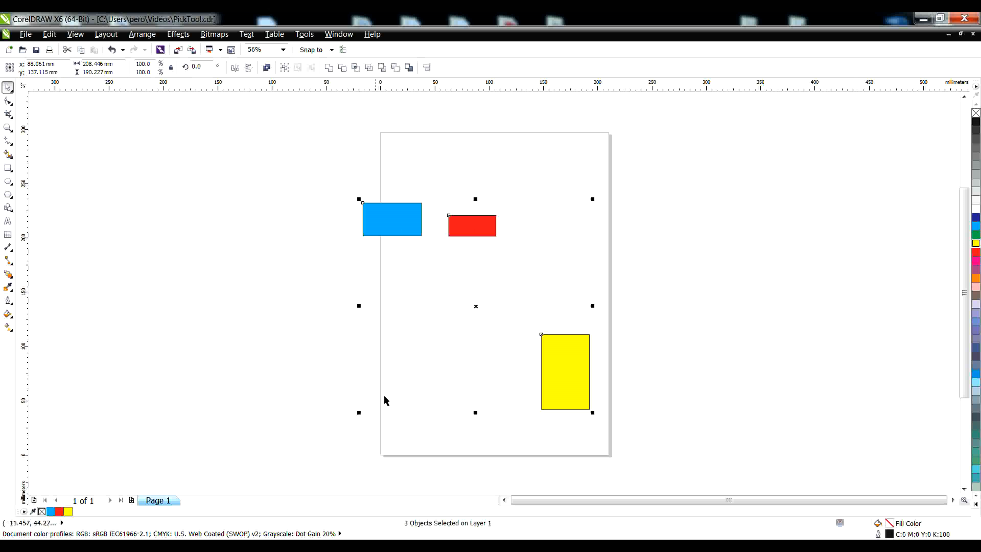
pyautogui.moveTo(593, 199); pyautogui.dragTo(553, 249)
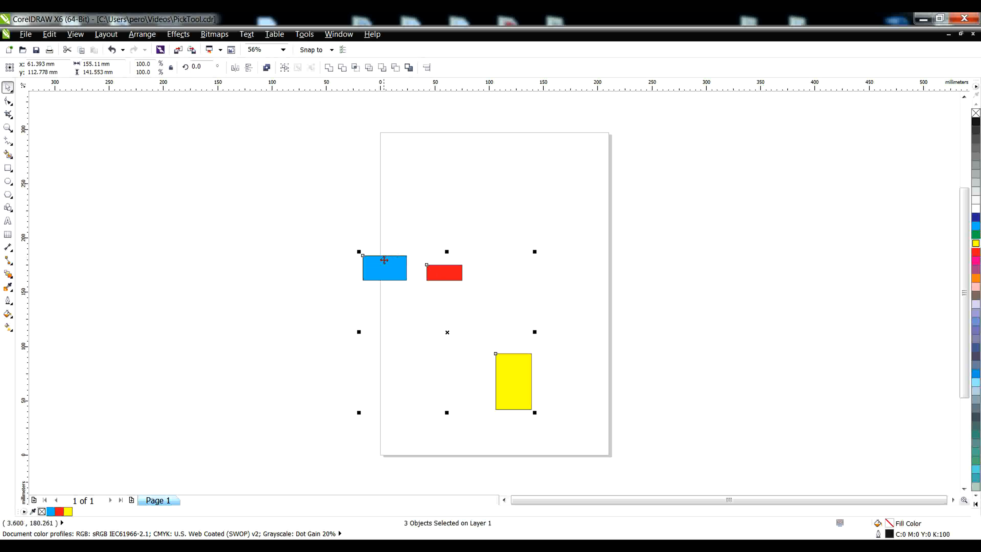
# - Rotate all three rectangles together freehand by about 42° and reset their rotation angle to 0°
pyautogui.click(393, 267)
pyautogui.moveTo(535, 253); pyautogui.dragTo(461, 196)
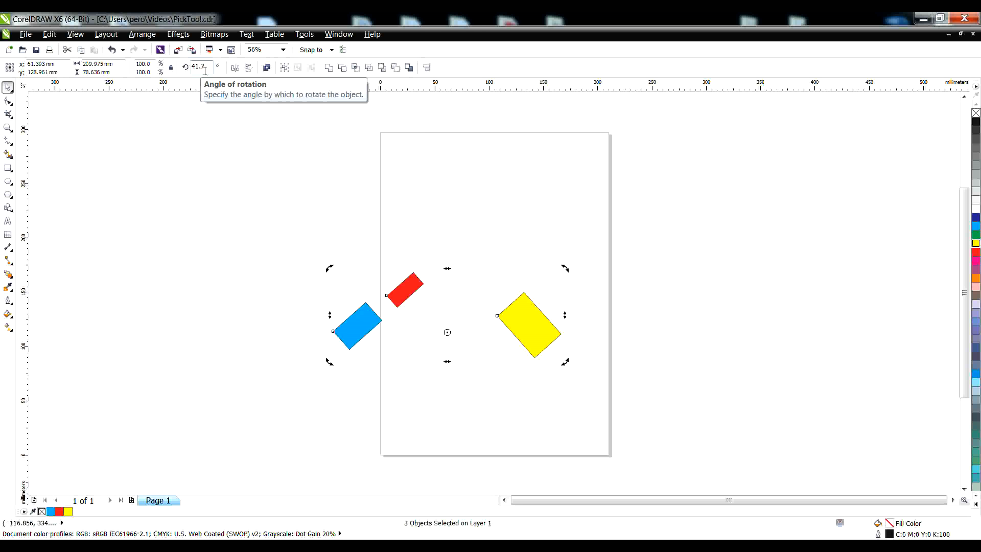
pyautogui.click(197, 66)
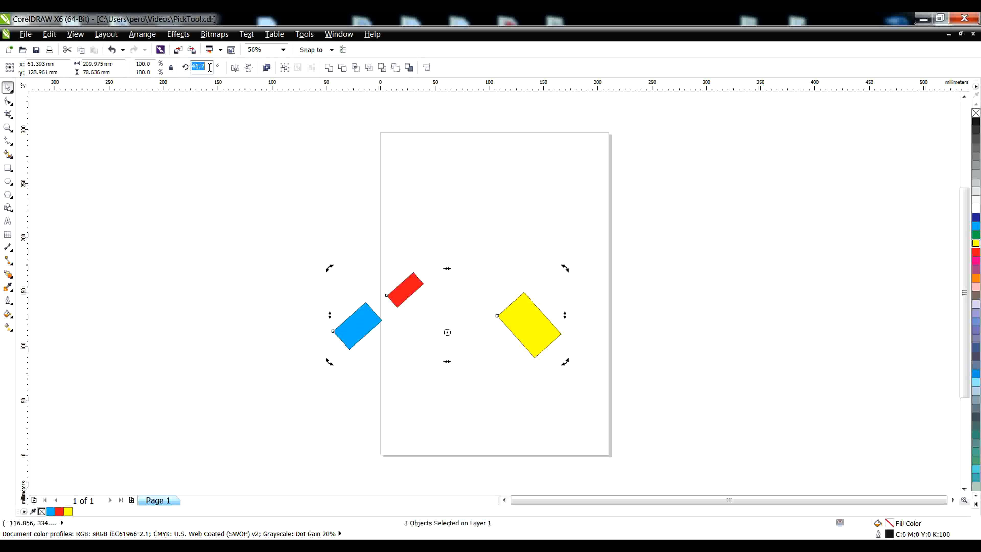
pyautogui.write('0')
pyautogui.click(551, 191)
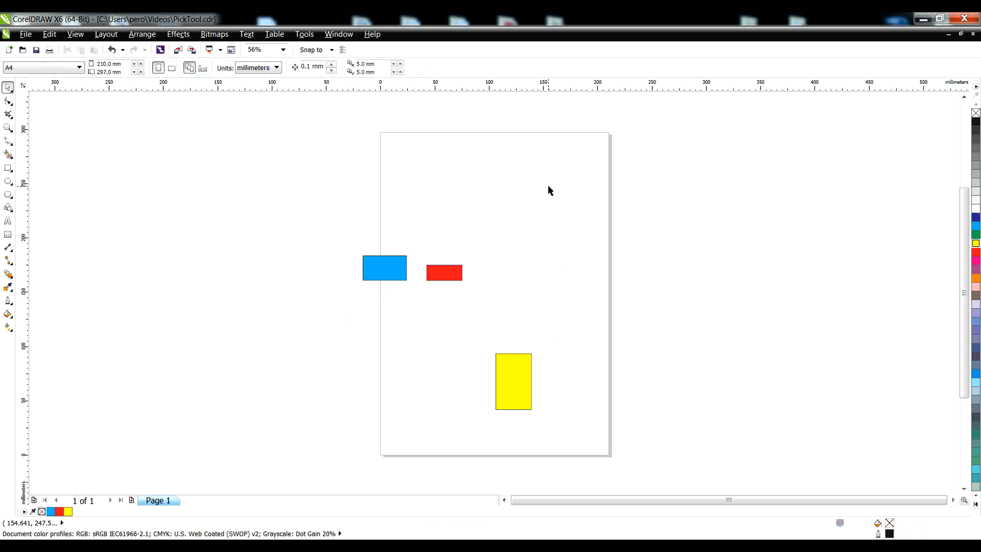